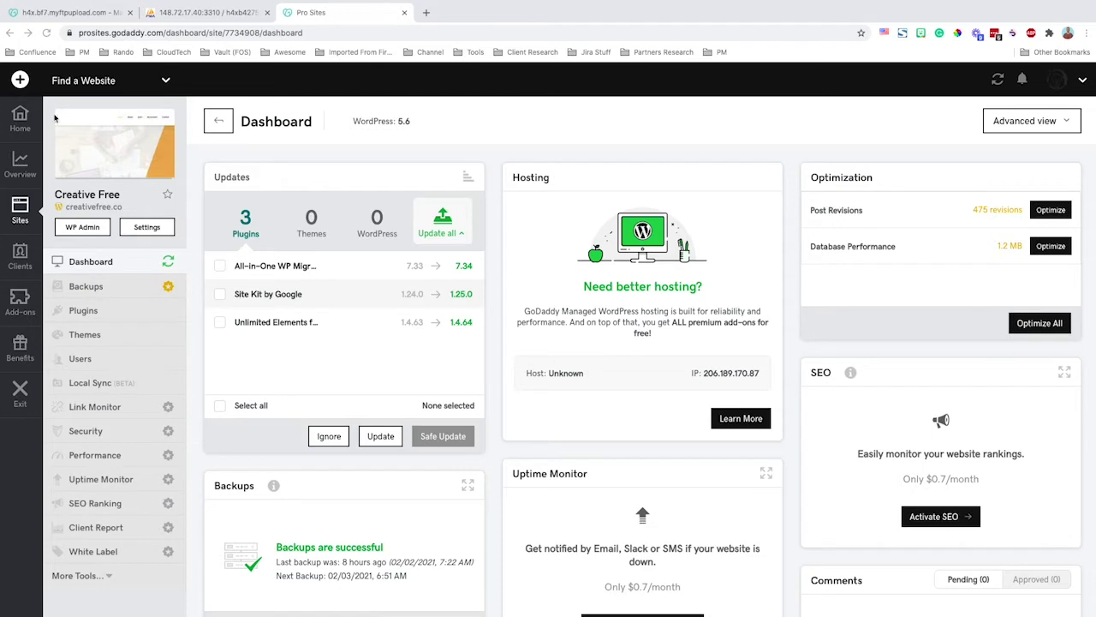
{"action": "left_click", "coordinate": [20, 80]}
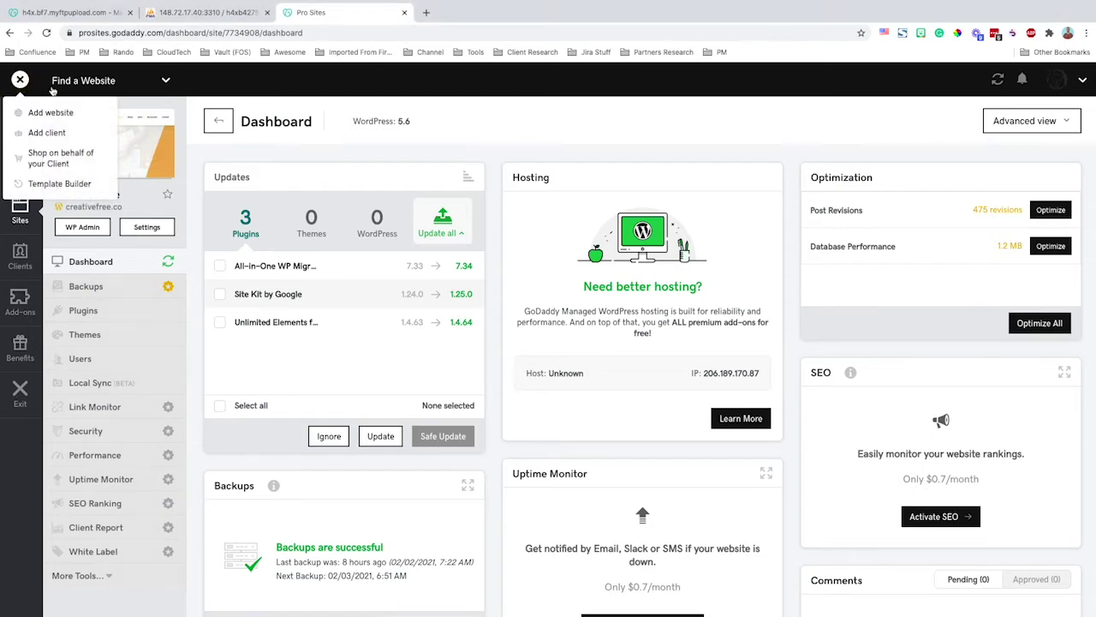
{"action": "left_click", "coordinate": [50, 113]}
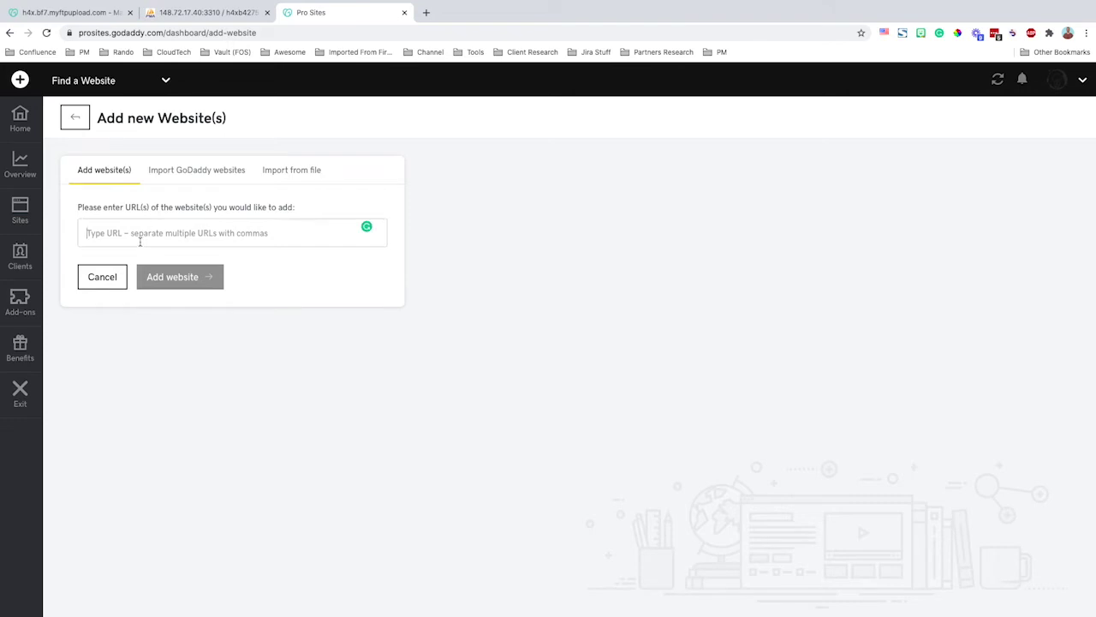
{"action": "left_click", "coordinate": [80, 287]}
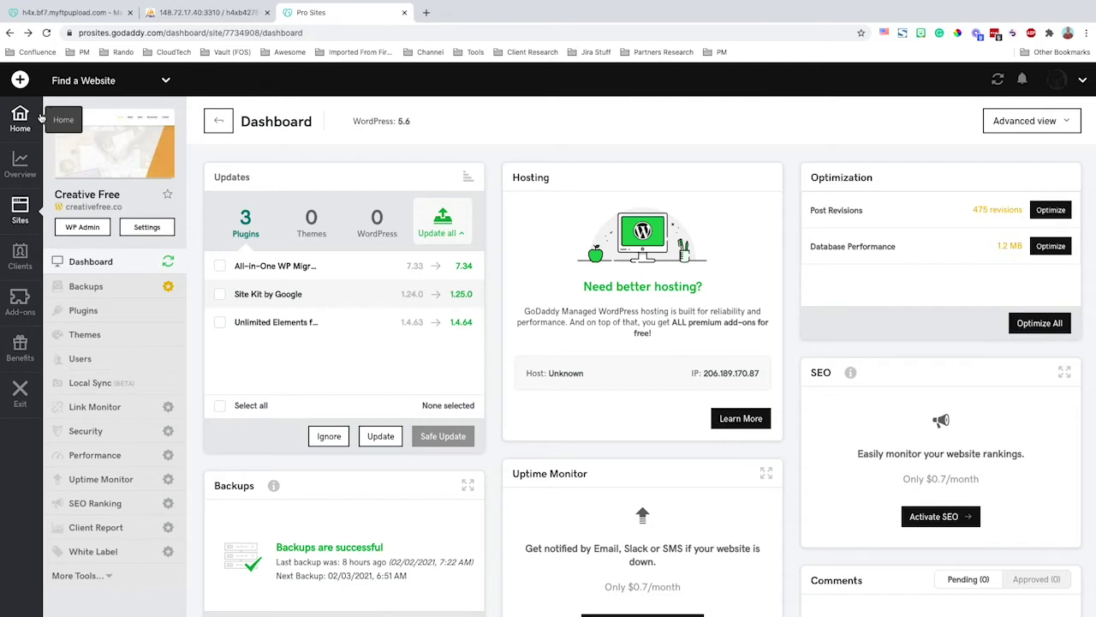
Open the backups of the Creative Free website.
{"action": "scroll", "coordinate": [831, 286], "scroll_direction": "down", "scroll_amount": 3}
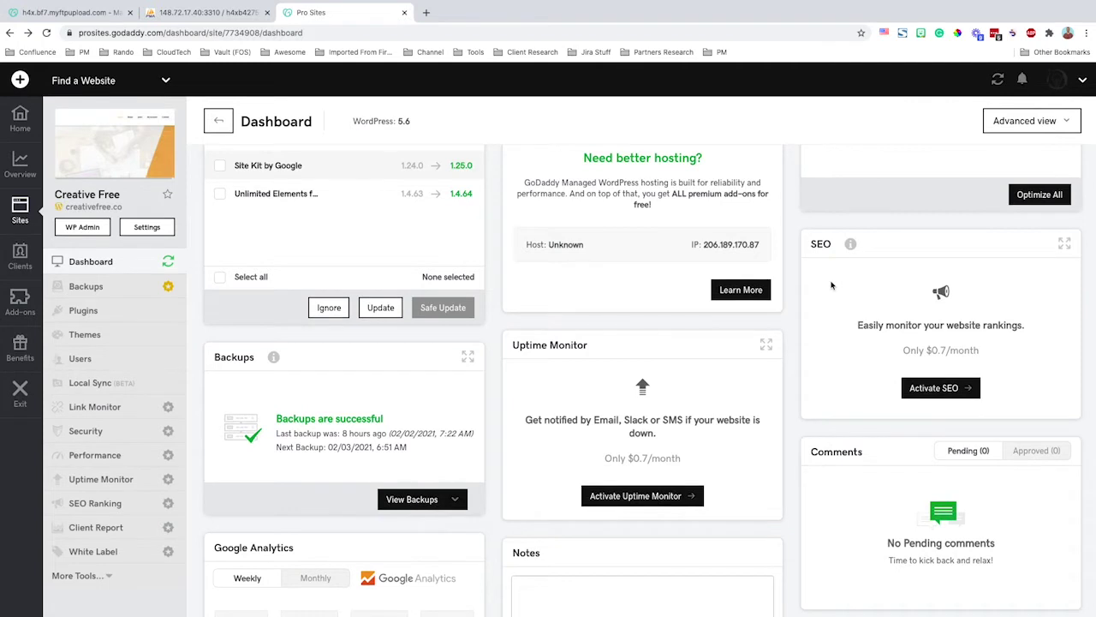
{"action": "scroll", "coordinate": [308, 201], "scroll_direction": "up", "scroll_amount": 3}
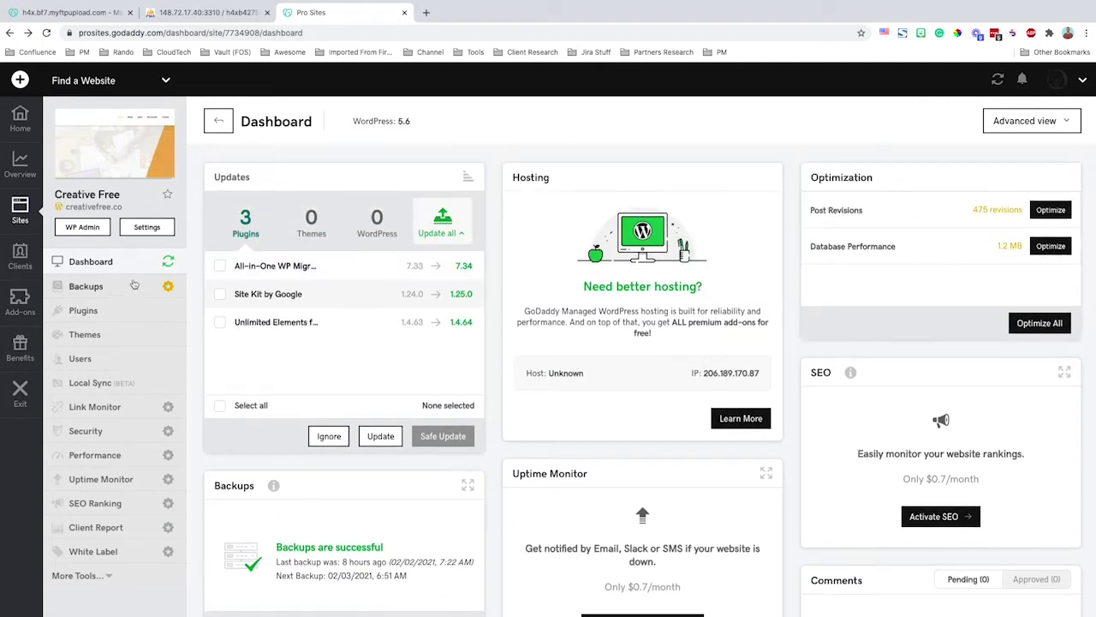
{"action": "left_click", "coordinate": [97, 286]}
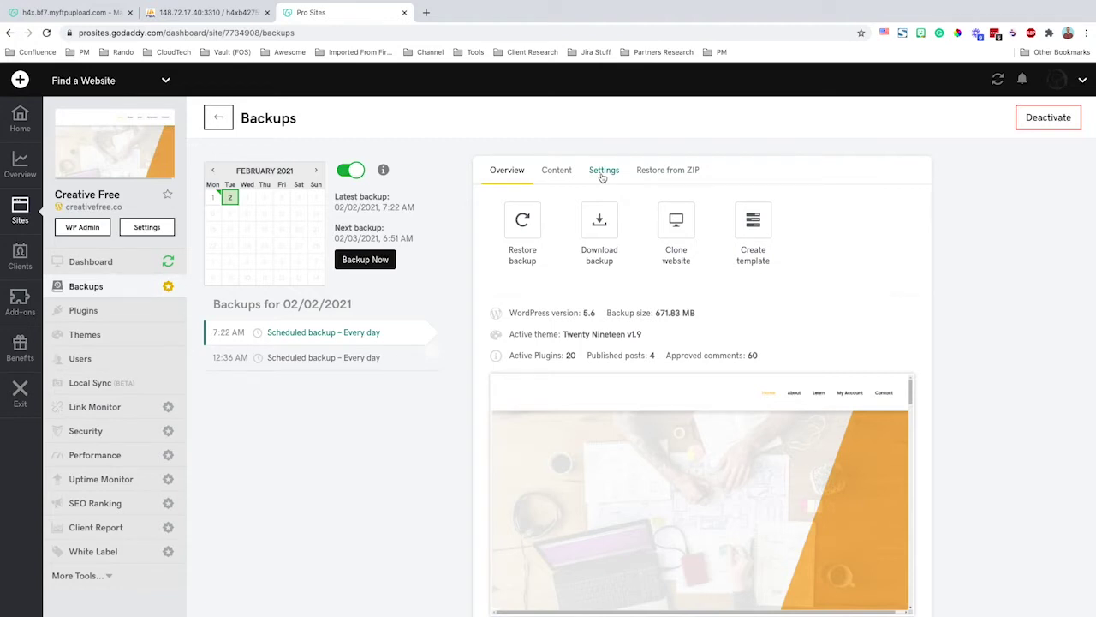
Try the Weekly, Daily, Every 6h and Every 1h frequencies in the backup schedule settings without saving them.
{"action": "left_click", "coordinate": [603, 170]}
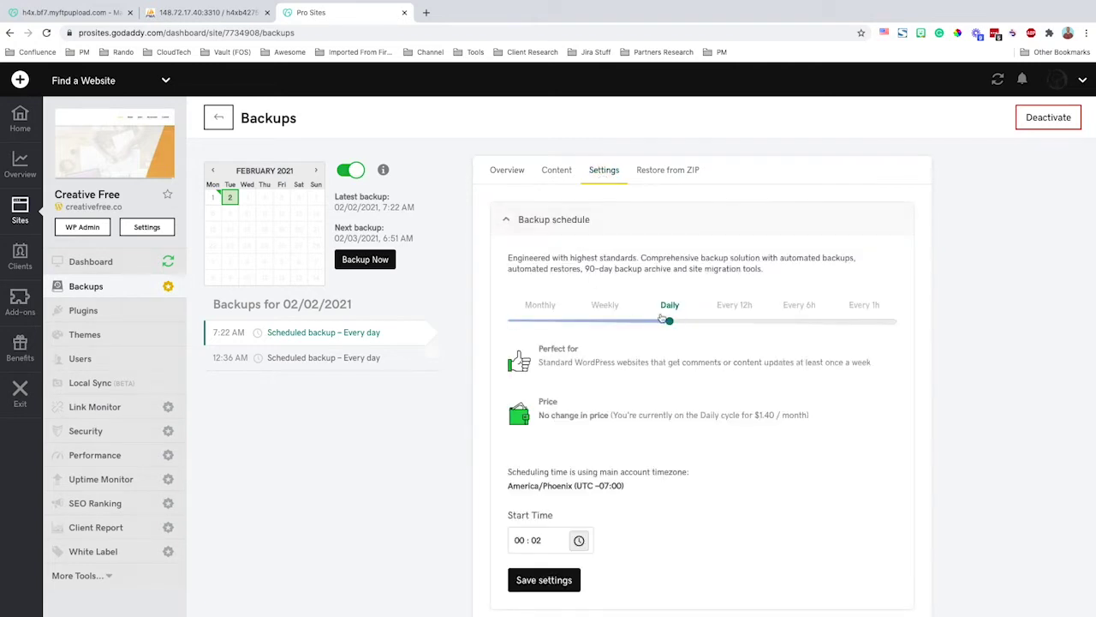
{"action": "left_click_drag", "start_coordinate": [669, 319], "coordinate": [602, 320]}
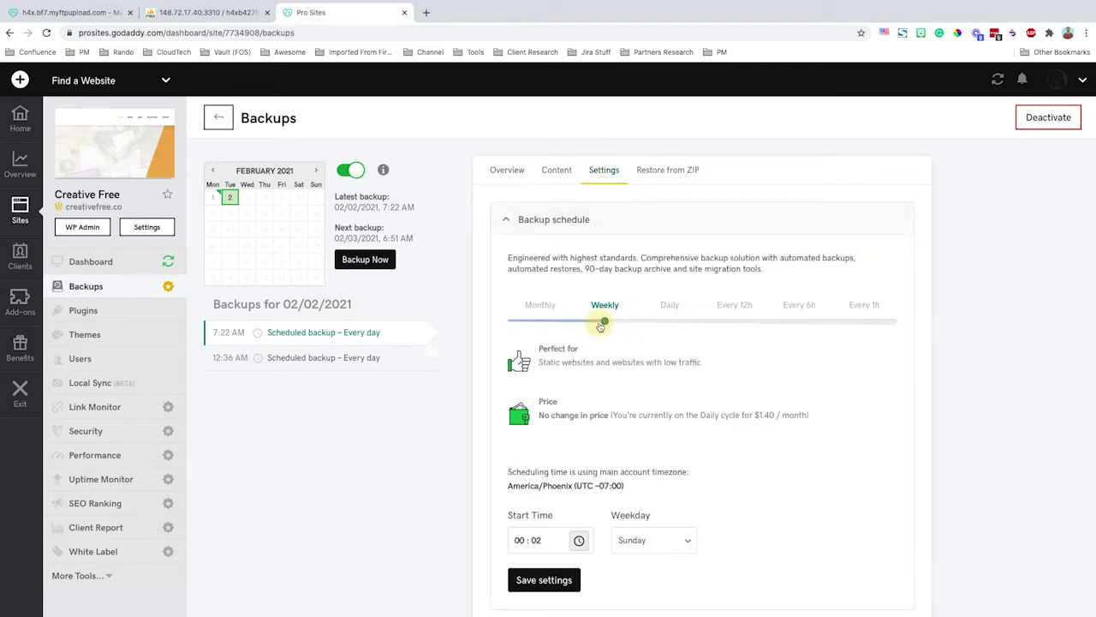
{"action": "left_click", "coordinate": [663, 322]}
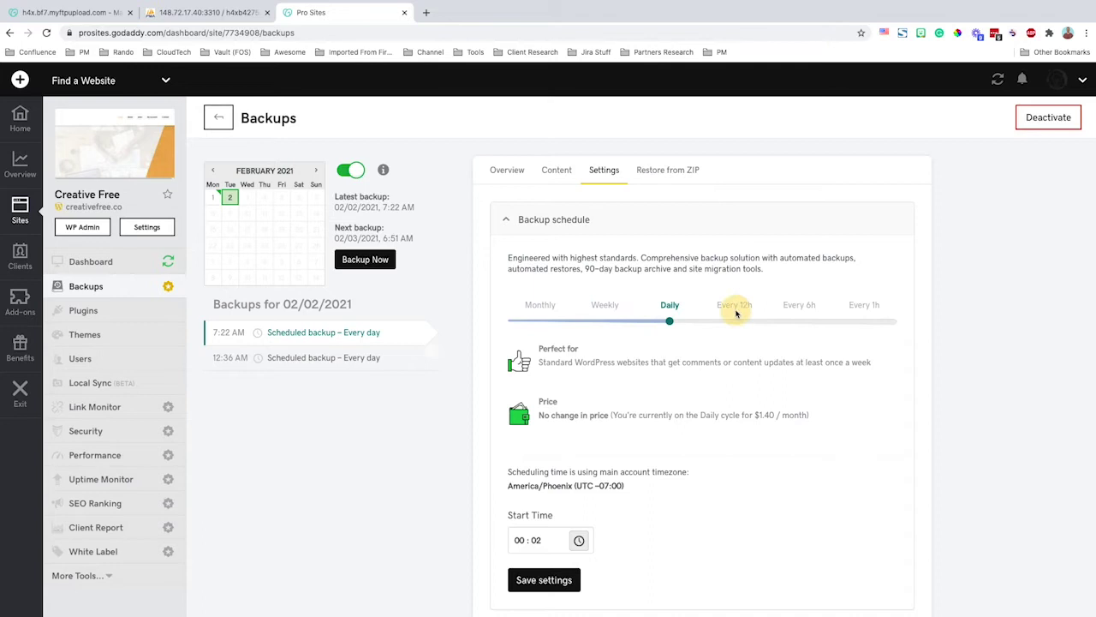
{"action": "left_click", "coordinate": [805, 320]}
{"action": "left_click", "coordinate": [877, 321]}
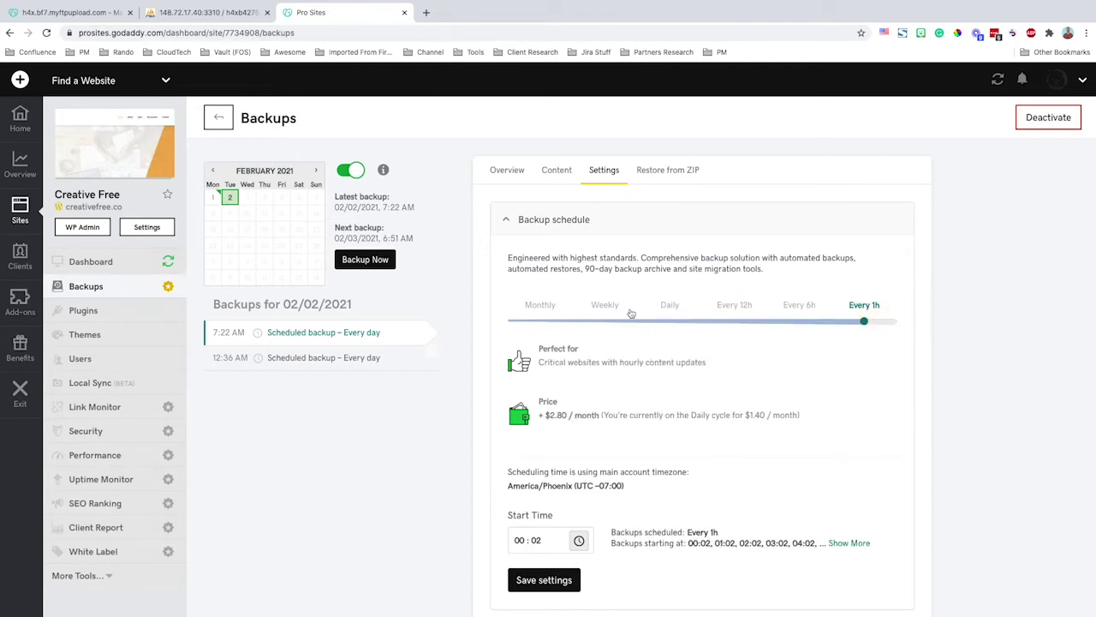
{"action": "left_click", "coordinate": [605, 321]}
Return to the backup overview and start cloning the website from the 02/02/2021, 7:22 AM backup.
{"action": "left_click", "coordinate": [505, 171]}
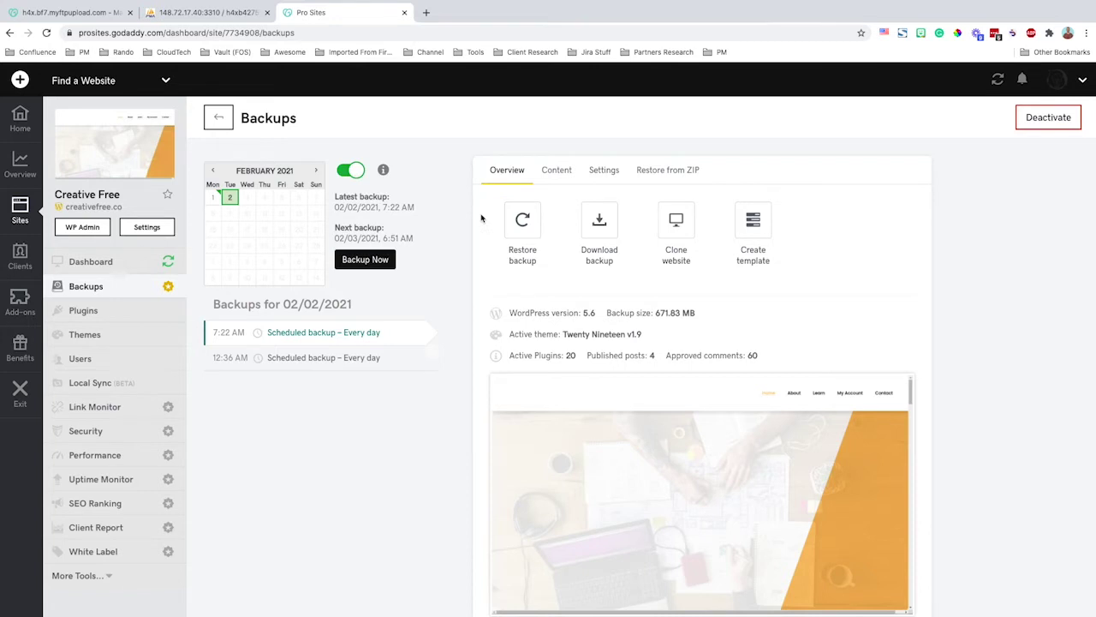
{"action": "left_click", "coordinate": [676, 247]}
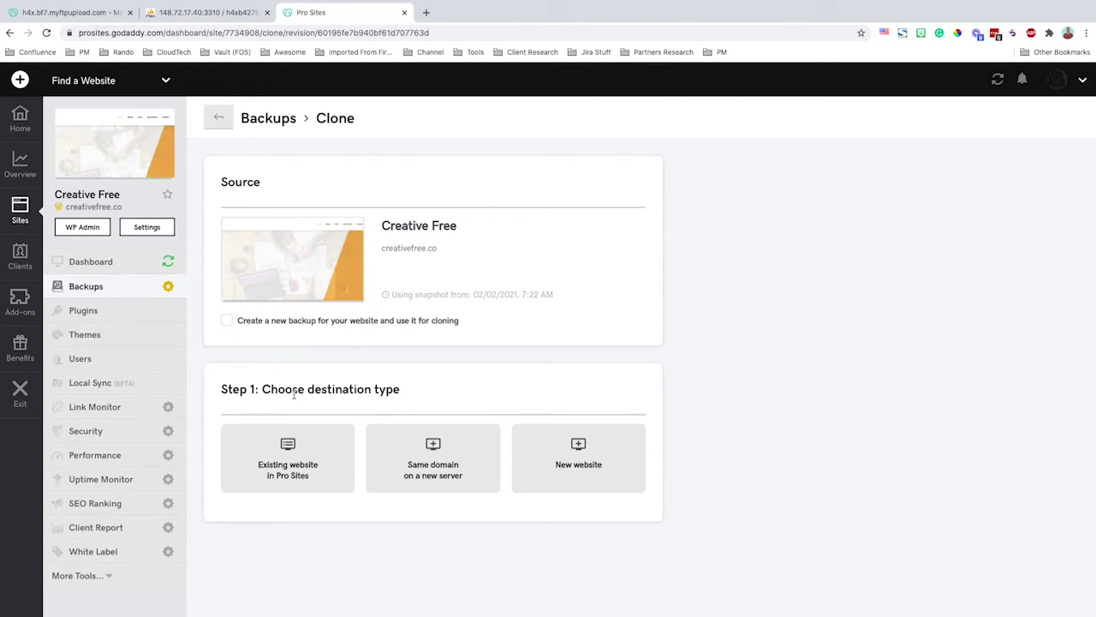
Choose an existing website in Pro Sites as the clone destination type and select thehostingchannel.com/videos as the destination website.
{"action": "left_click", "coordinate": [271, 487]}
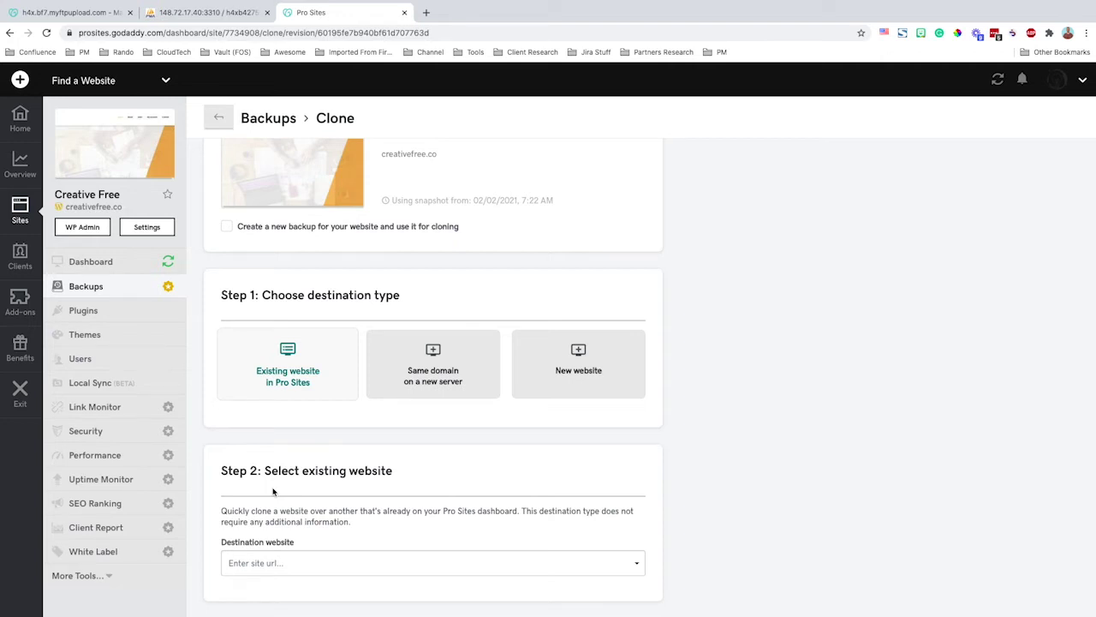
{"action": "left_click", "coordinate": [277, 563]}
{"action": "scroll", "coordinate": [286, 523], "scroll_direction": "down", "scroll_amount": 10}
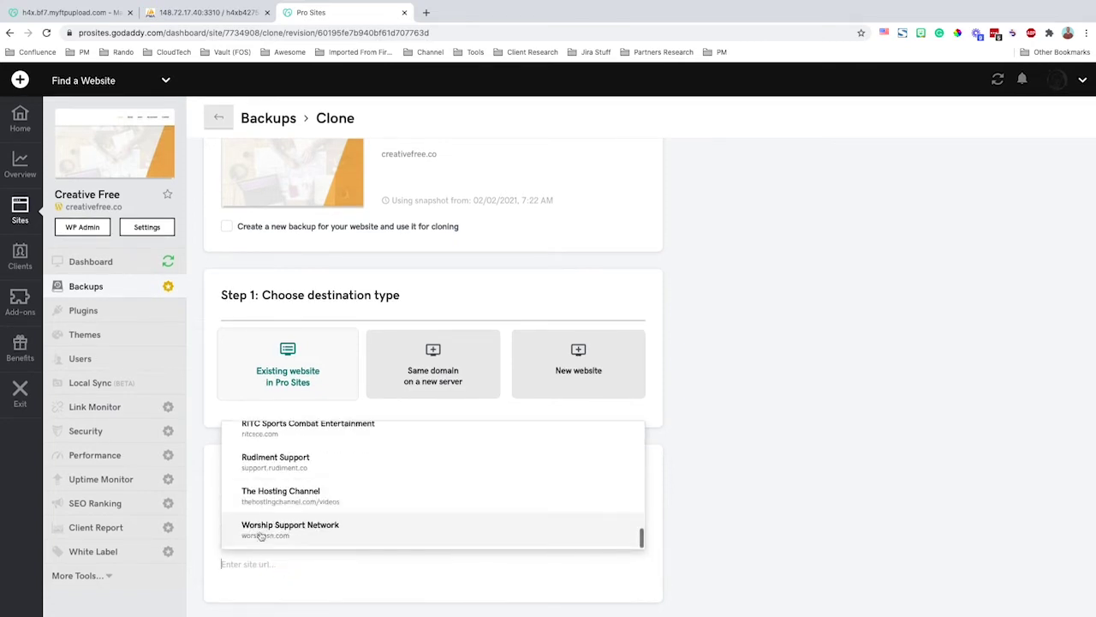
{"action": "left_click", "coordinate": [295, 495]}
{"action": "scroll", "coordinate": [299, 502], "scroll_direction": "down", "scroll_amount": 3}
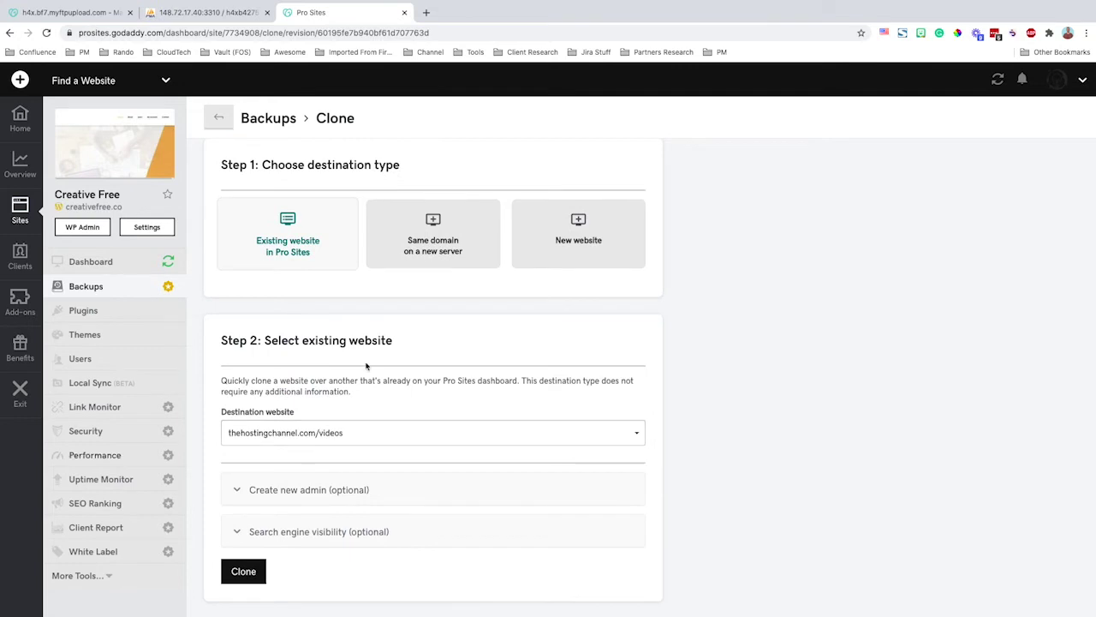
Examine the optional search engine visibility settings for the clone and collapse them again.
{"action": "left_click", "coordinate": [285, 541]}
{"action": "scroll", "coordinate": [282, 541], "scroll_direction": "down", "scroll_amount": 1}
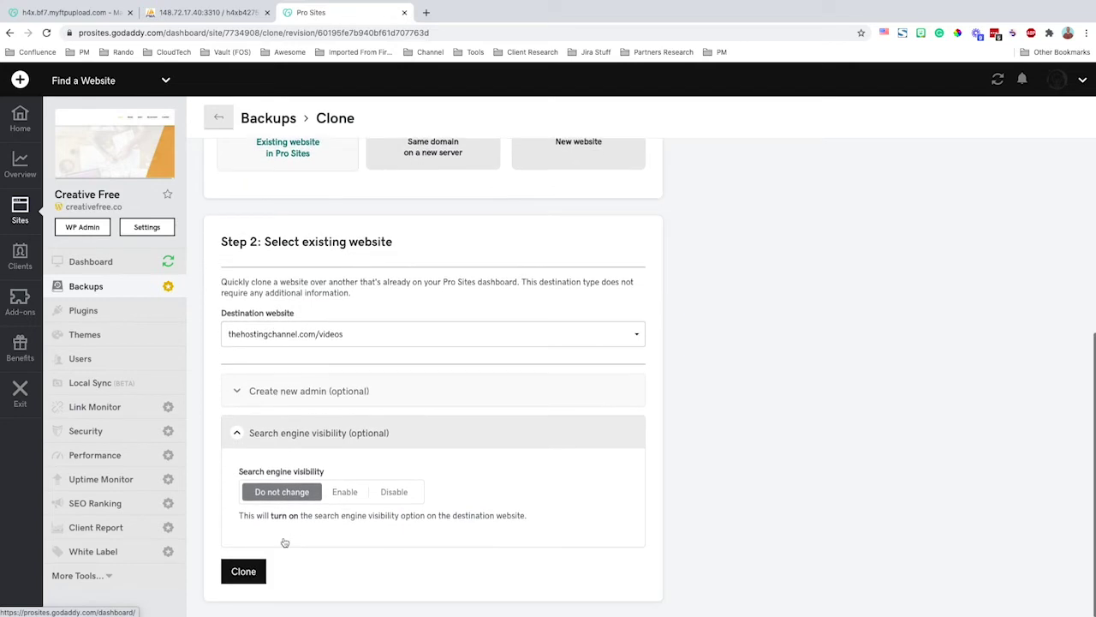
{"action": "left_click", "coordinate": [277, 431]}
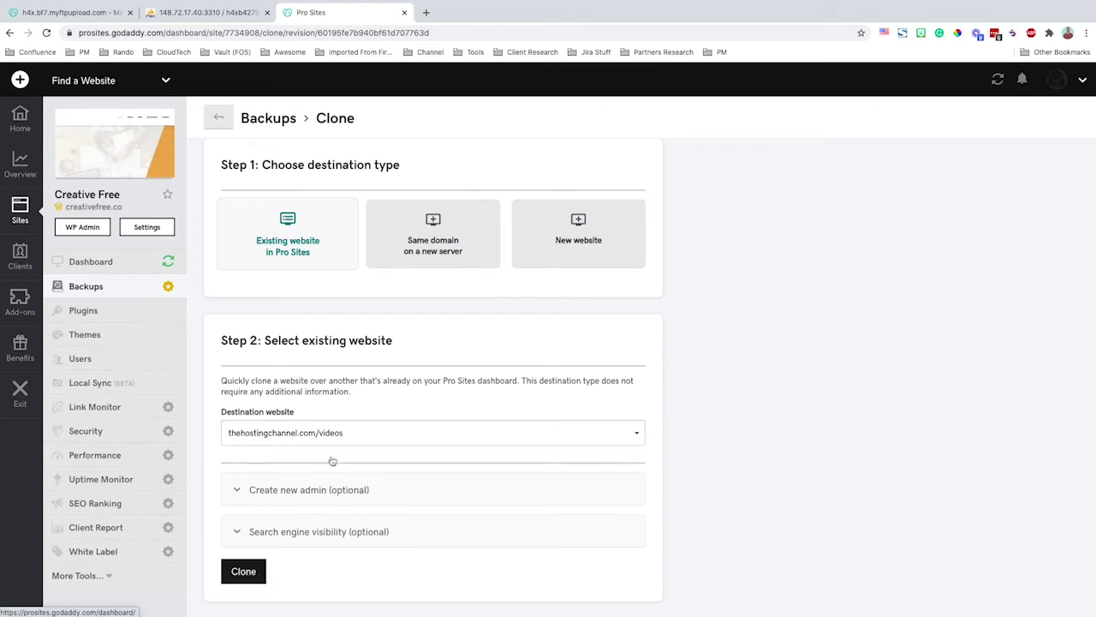
Change the destination type to the same domain on a new server and test the temporary URL creativefree.com.
{"action": "left_click", "coordinate": [442, 247]}
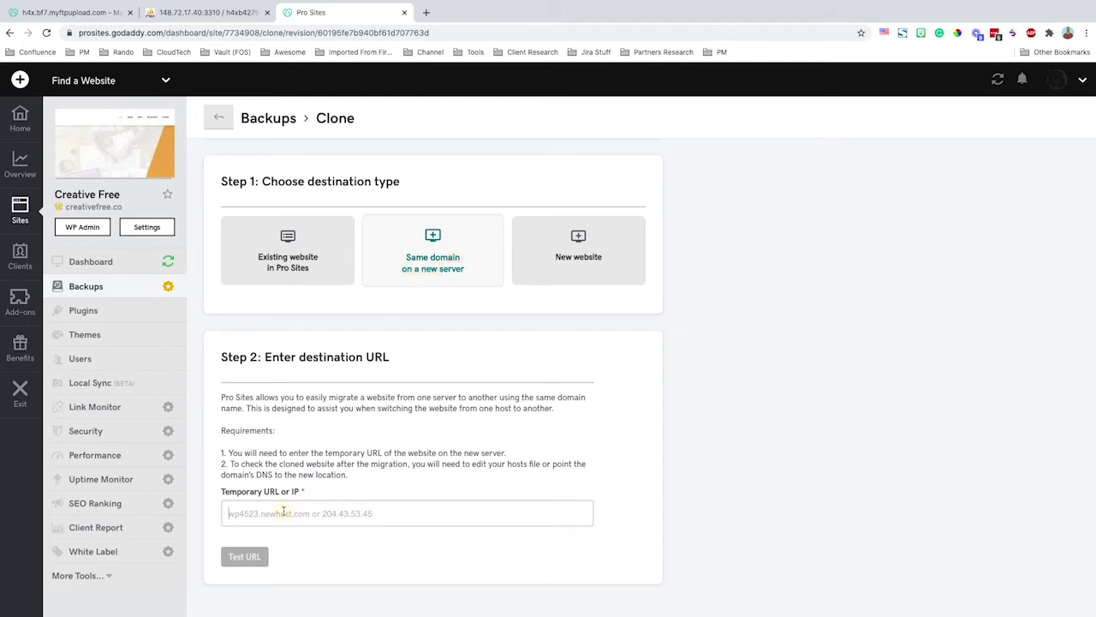
{"action": "left_click", "coordinate": [283, 512]}
{"action": "type", "text": "c"}
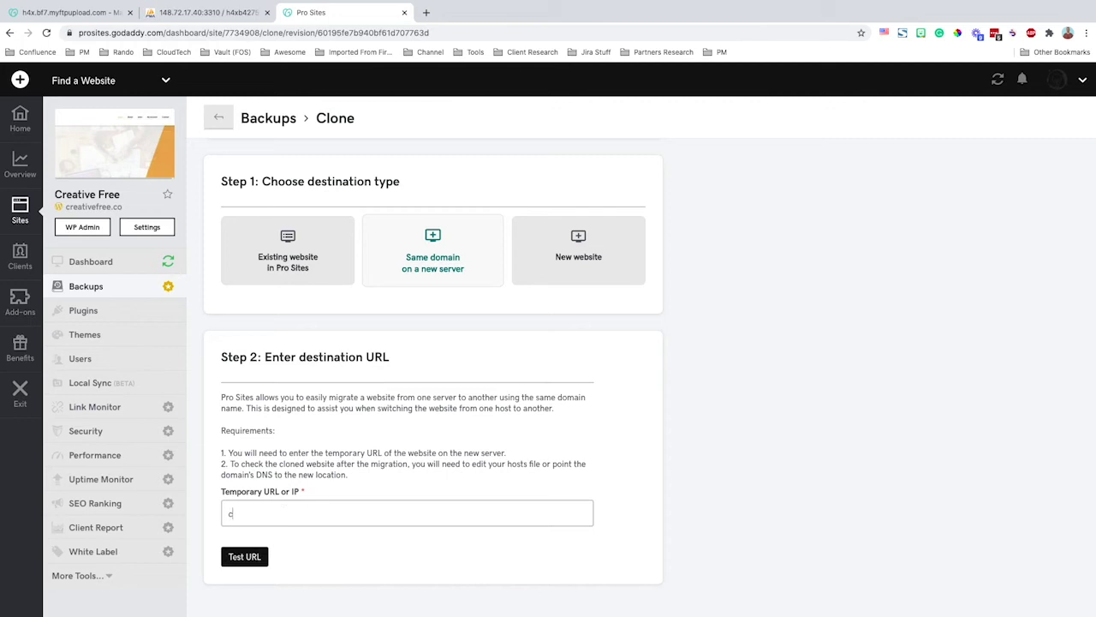
{"action": "type", "text": "reativefree.com"}
{"action": "left_click", "coordinate": [245, 558]}
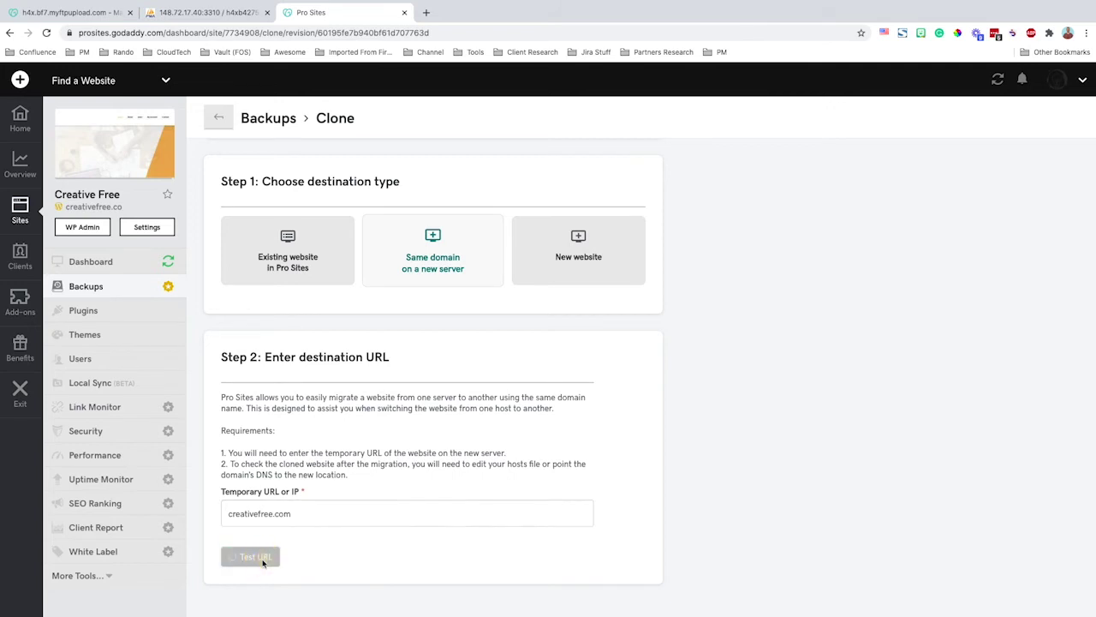
{"action": "scroll", "coordinate": [257, 561], "scroll_direction": "down", "scroll_amount": 4}
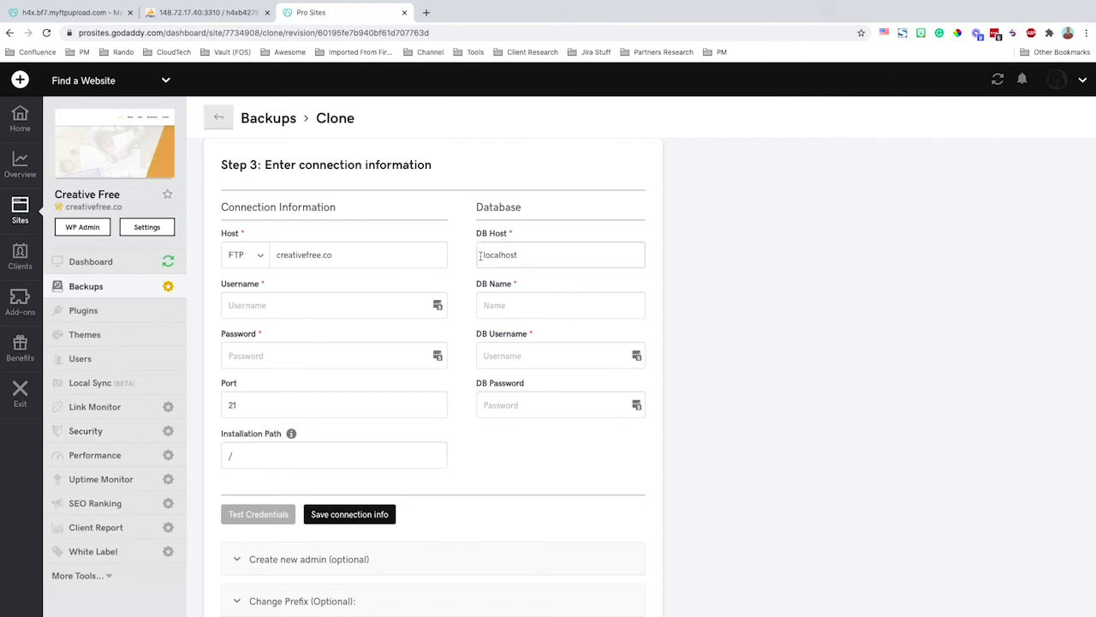
{"action": "scroll", "coordinate": [501, 386], "scroll_direction": "down", "scroll_amount": 1}
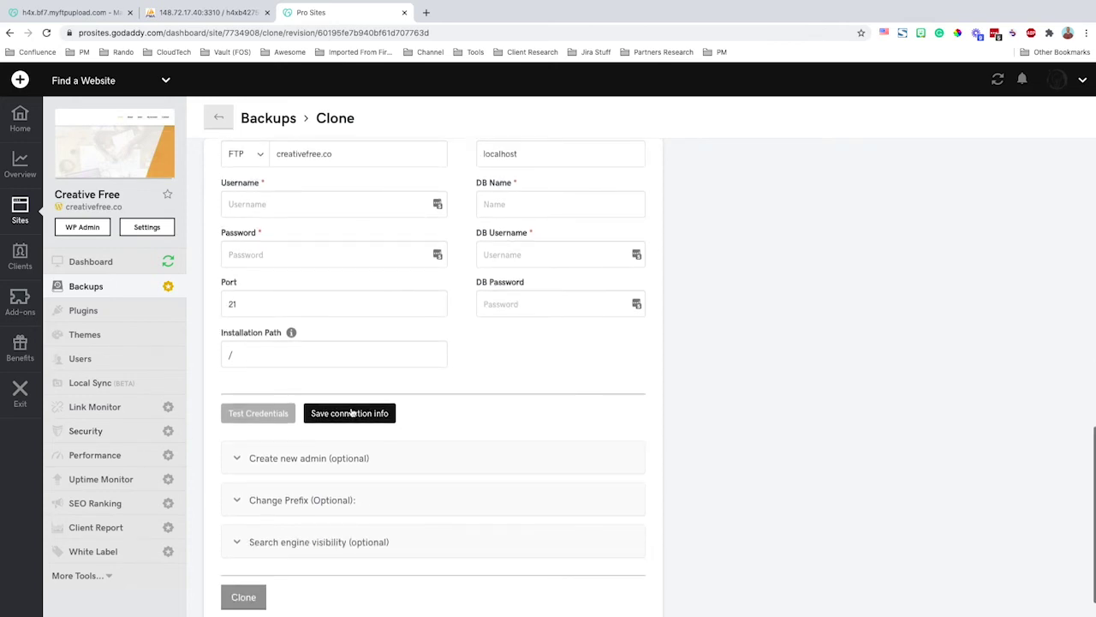
{"action": "scroll", "coordinate": [265, 452], "scroll_direction": "down", "scroll_amount": 1}
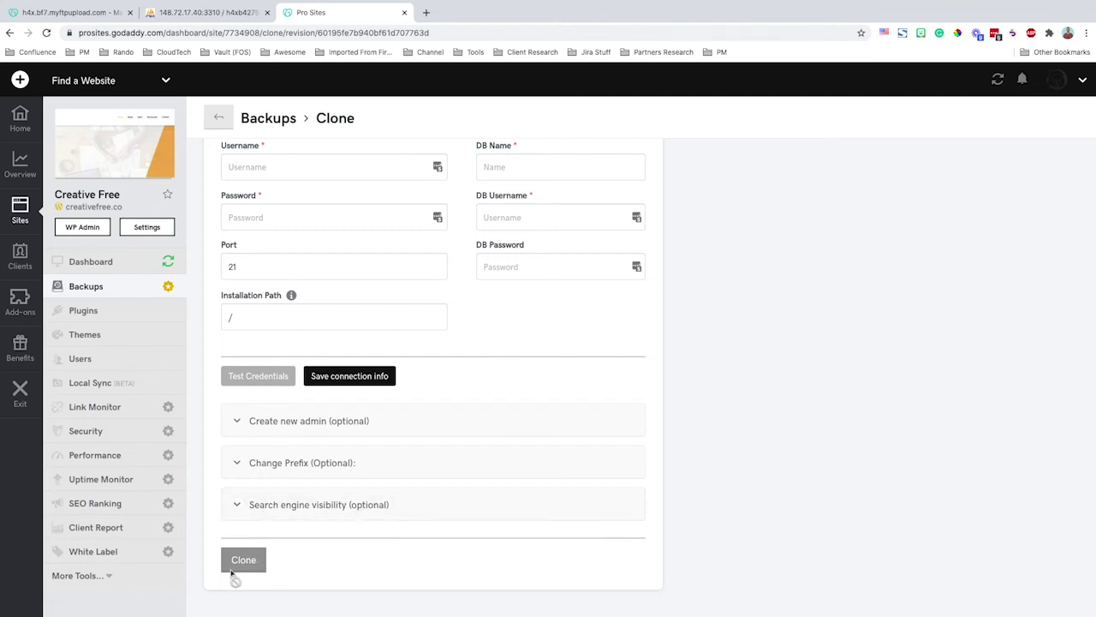
{"action": "scroll", "coordinate": [233, 576], "scroll_direction": "up", "scroll_amount": 10}
{"action": "left_click", "coordinate": [576, 467]}
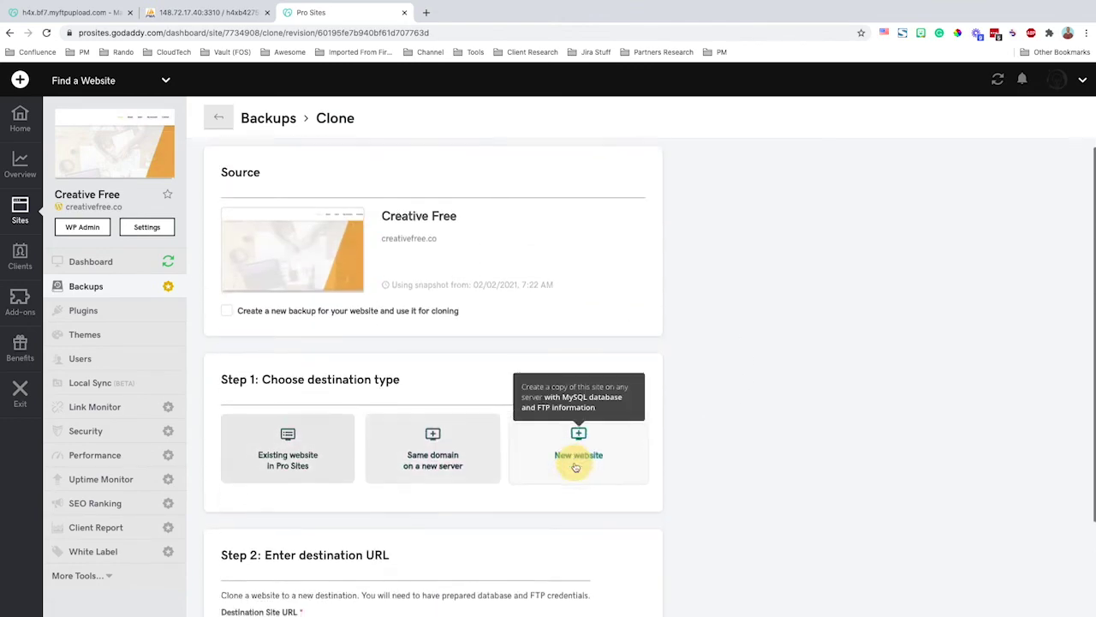
{"action": "scroll", "coordinate": [575, 467], "scroll_direction": "down", "scroll_amount": 3}
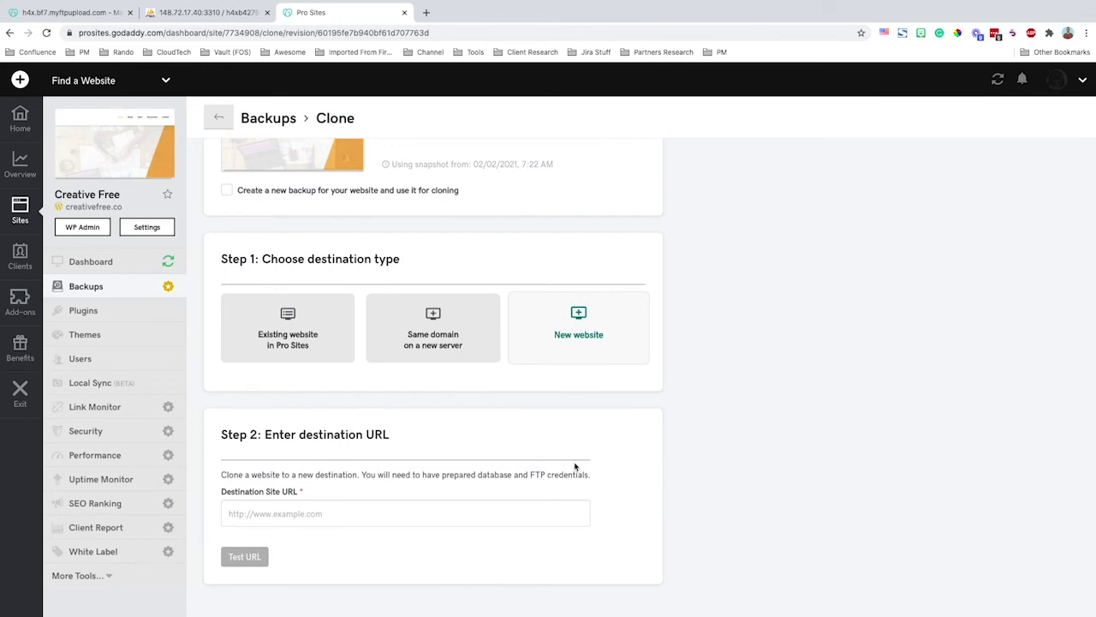
{"action": "left_click", "coordinate": [337, 524]}
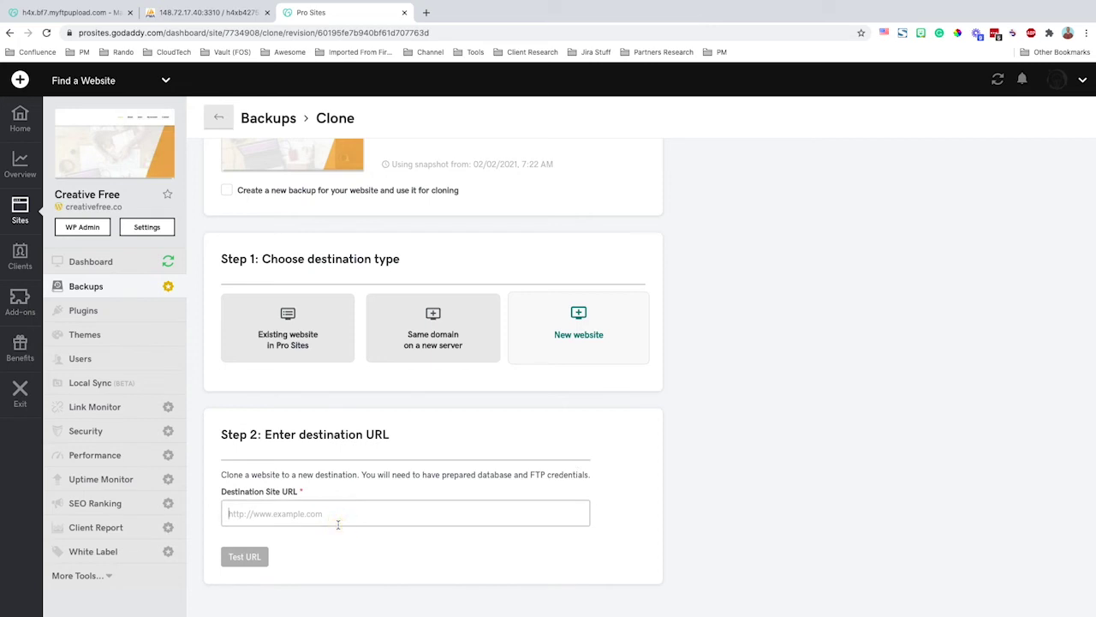
{"action": "type", "text": "https://n"}
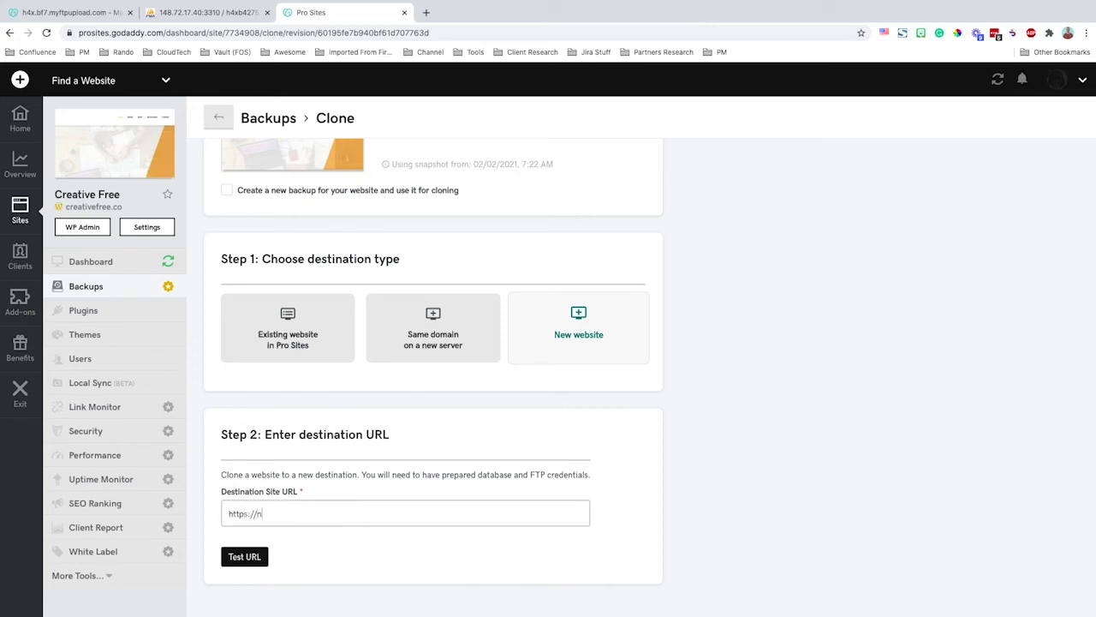
{"action": "type", "text": "ealey.pro"}
{"action": "key", "text": "Return"}
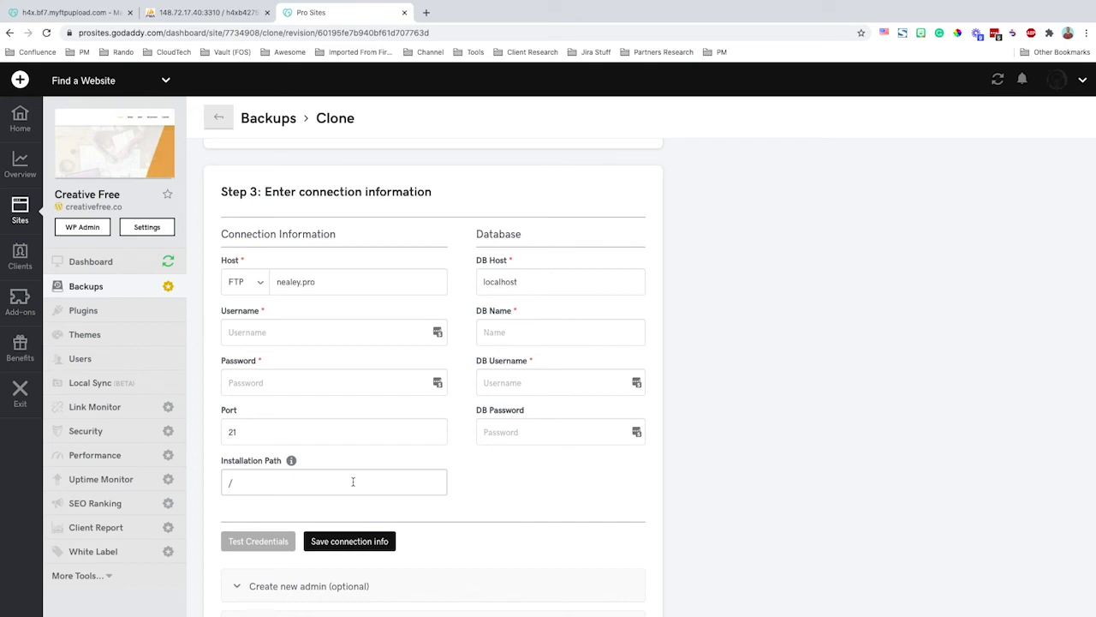
{"action": "scroll", "coordinate": [353, 482], "scroll_direction": "down", "scroll_amount": 4}
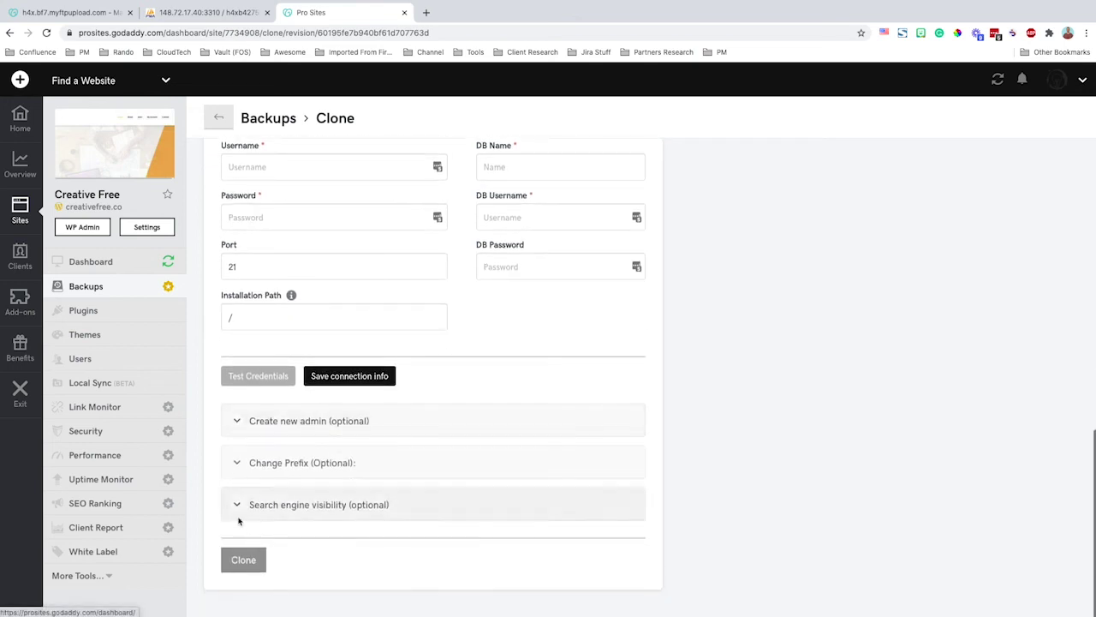
Set the clone destination type to an existing website in Pro Sites again.
{"action": "scroll", "coordinate": [251, 586], "scroll_direction": "up", "scroll_amount": 6}
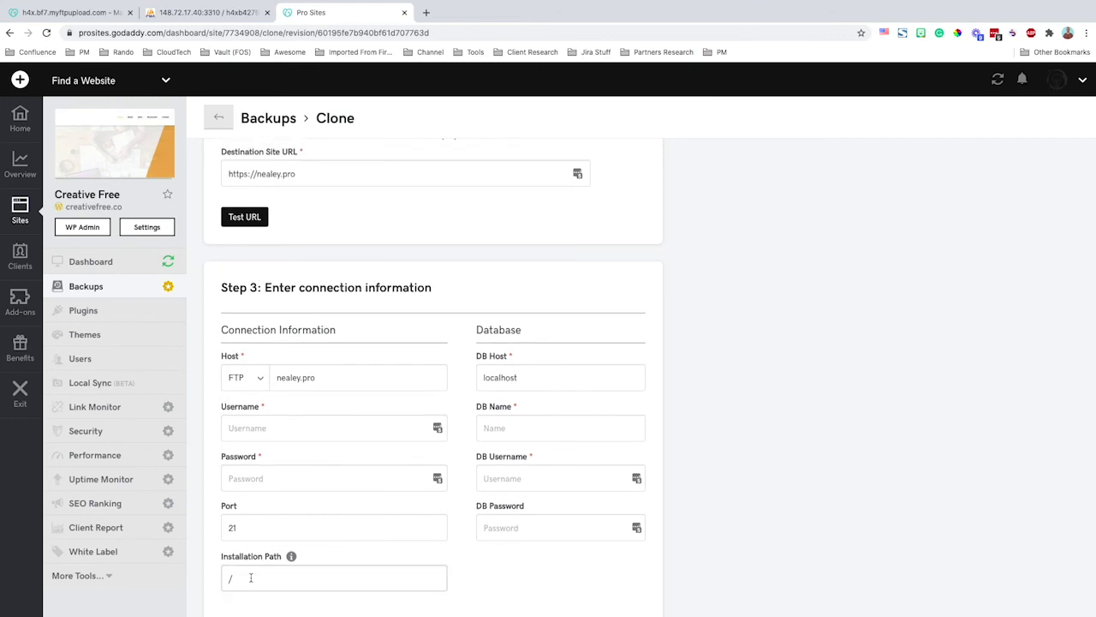
{"action": "scroll", "coordinate": [249, 574], "scroll_direction": "up", "scroll_amount": 6}
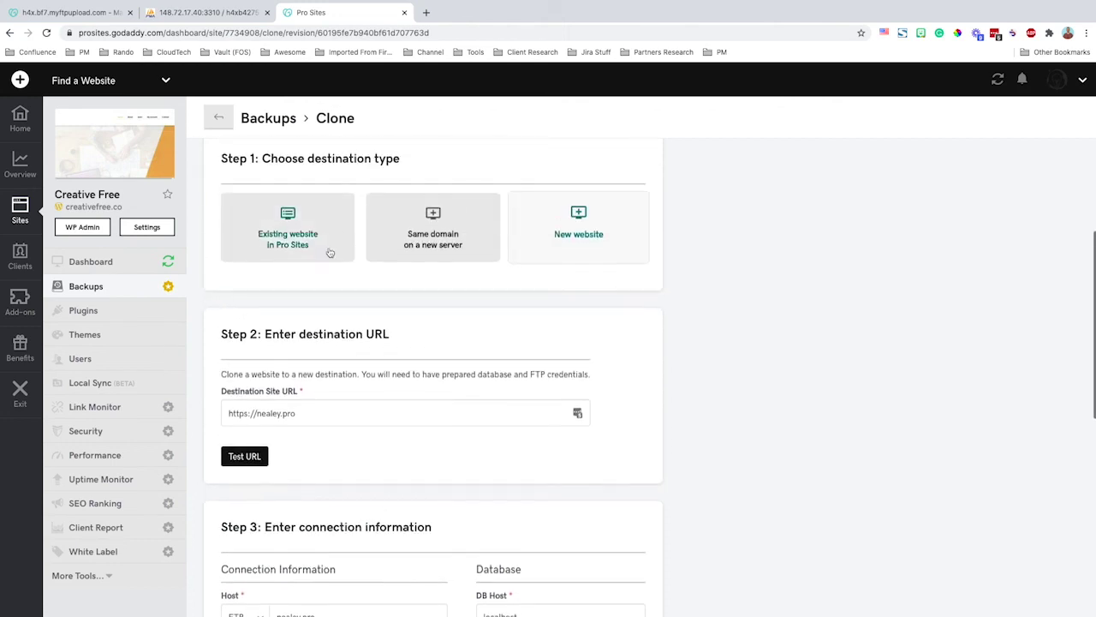
{"action": "left_click", "coordinate": [291, 227]}
{"action": "scroll", "coordinate": [294, 225], "scroll_direction": "up", "scroll_amount": 3}
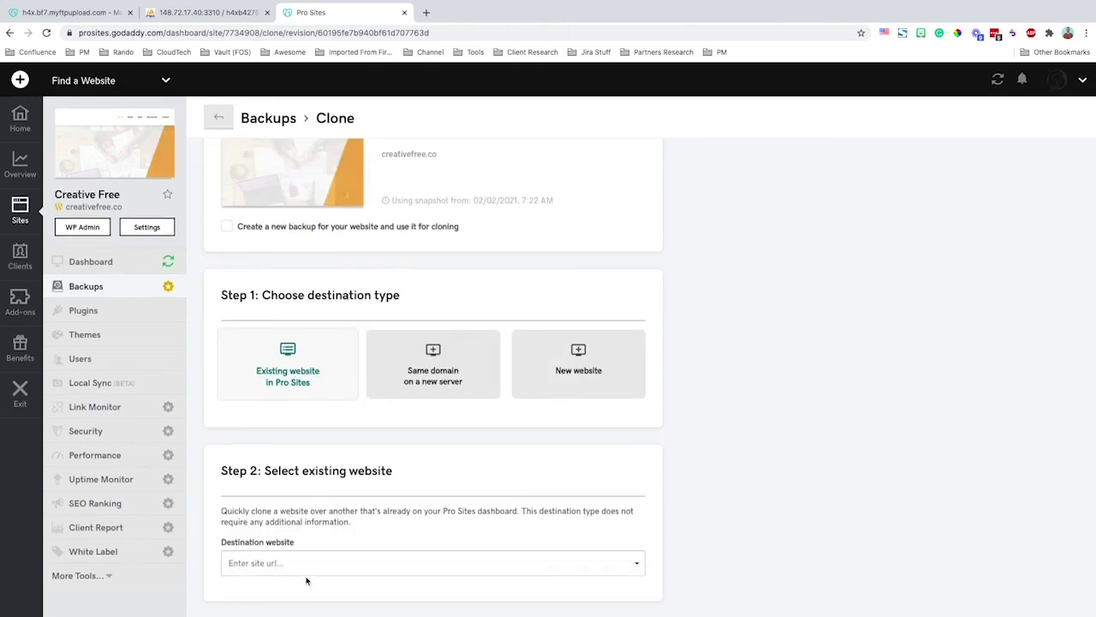